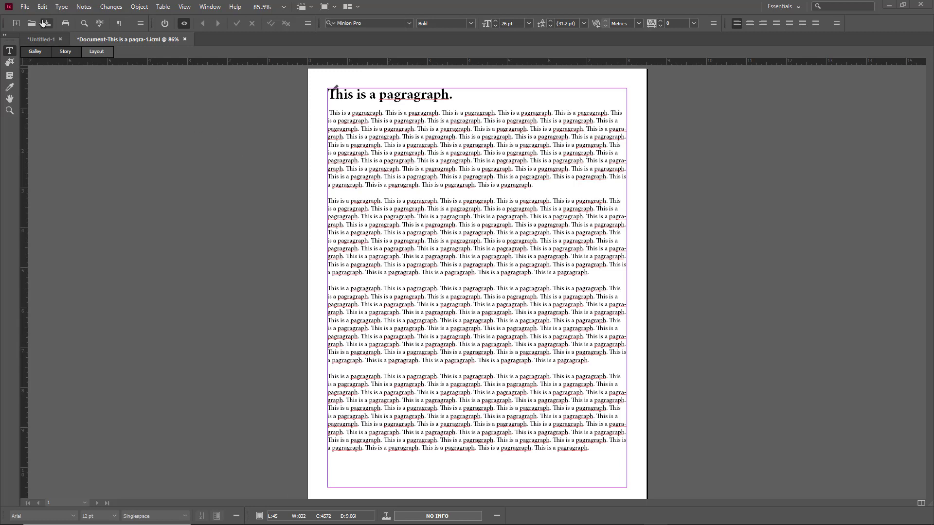
Step: Export the story to the Desktop as an Adobe PDF (Print) file
{"action": "left_click", "coordinate": [29, 8]}
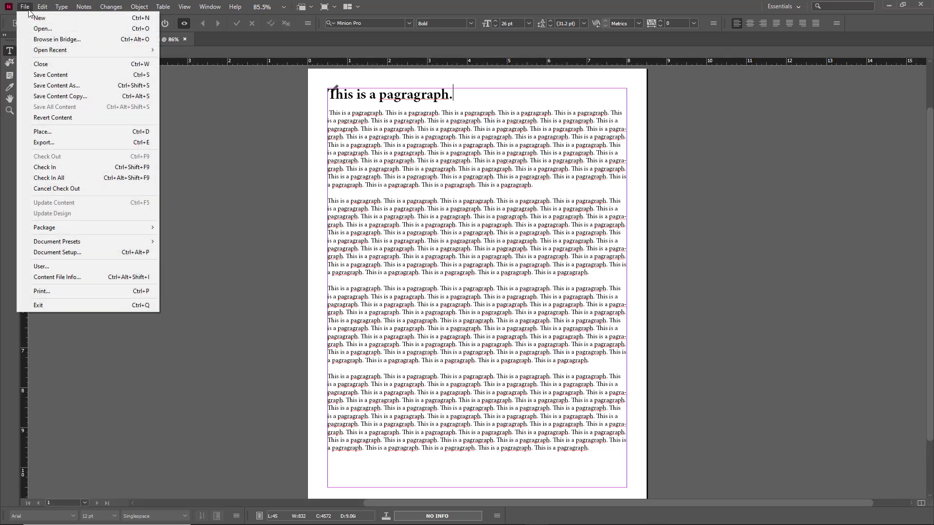
{"action": "left_click", "coordinate": [70, 144]}
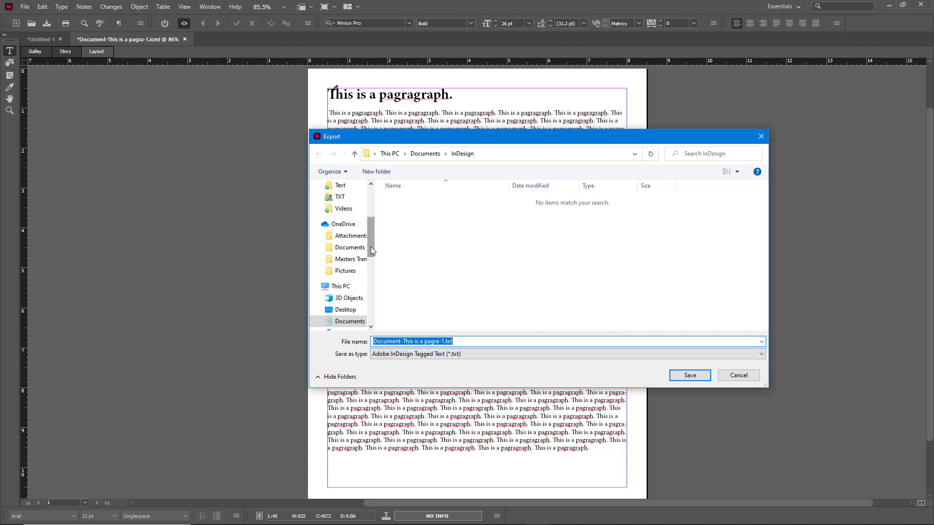
{"action": "left_click", "coordinate": [355, 310]}
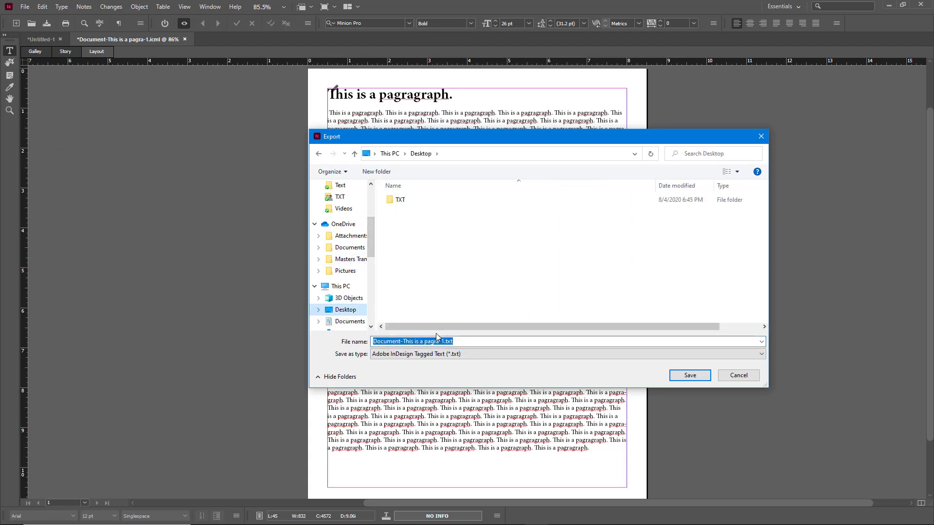
{"action": "left_click", "coordinate": [443, 355]}
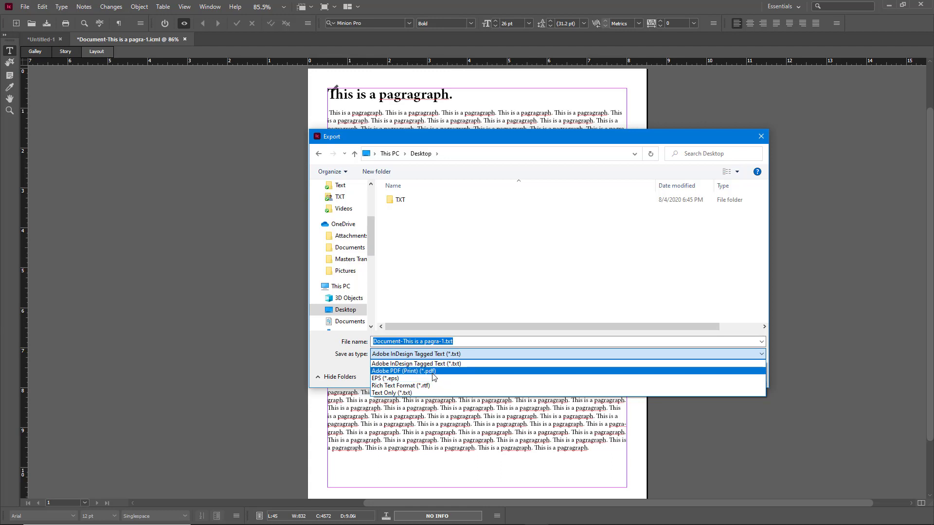
{"action": "left_click", "coordinate": [432, 373]}
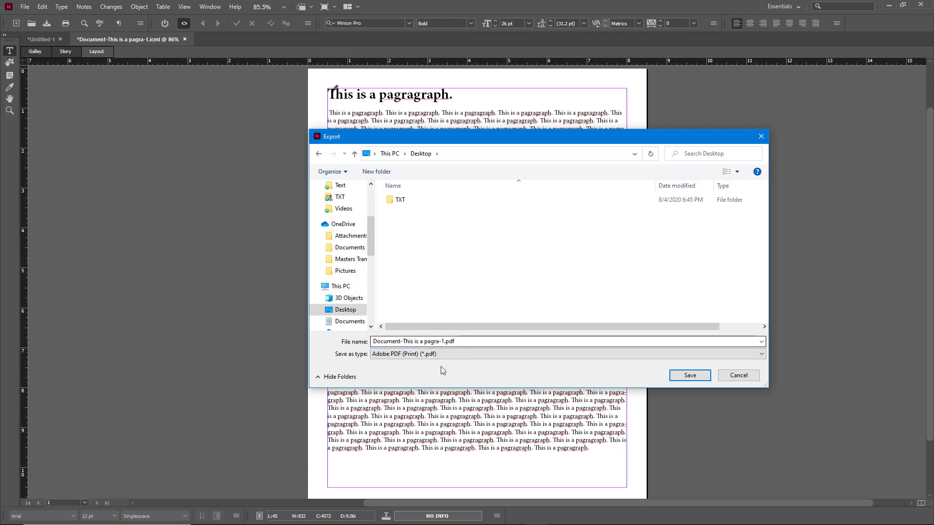
Step: Shorten the export file name to Document.pdf
{"action": "left_click", "coordinate": [444, 341]}
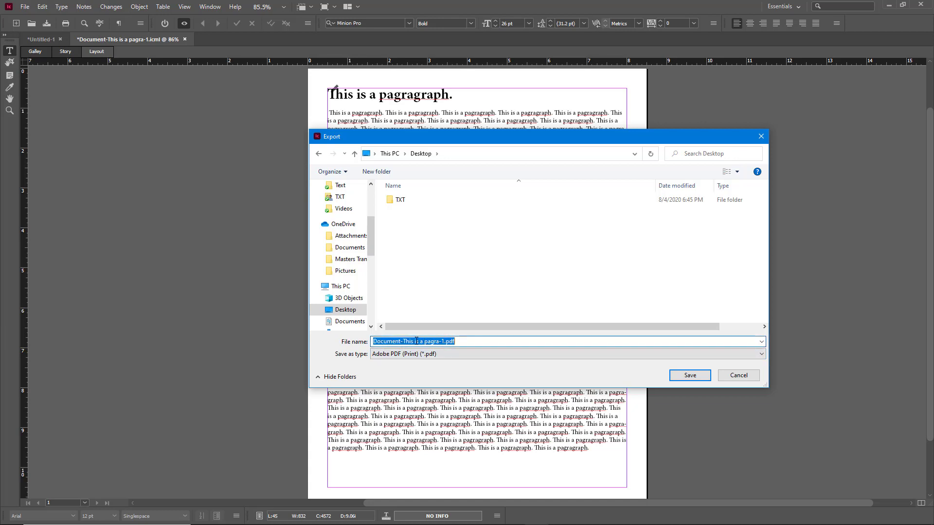
{"action": "left_click", "coordinate": [444, 341]}
{"action": "left_click_drag", "start_coordinate": [444, 341], "coordinate": [403, 342]}
{"action": "key", "text": "BackSpace"}
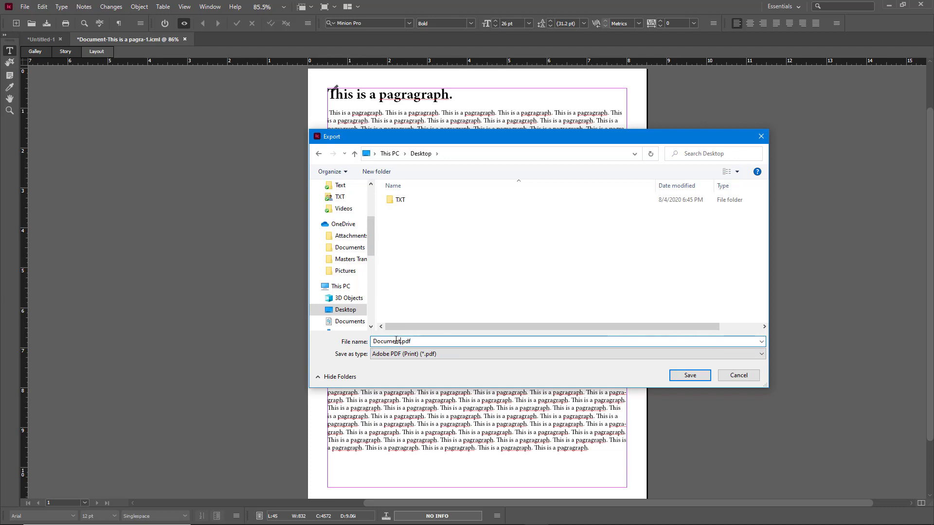
Step: Save as Document.pdf, keeping Layout view and Acrobat 5 (PDF 1.4) compatibility
{"action": "left_click", "coordinate": [690, 375]}
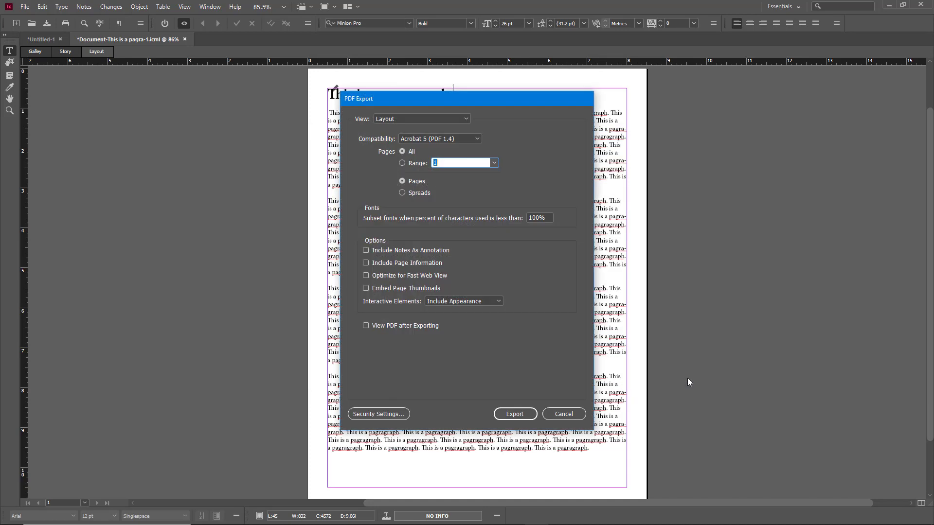
{"action": "left_click", "coordinate": [449, 119]}
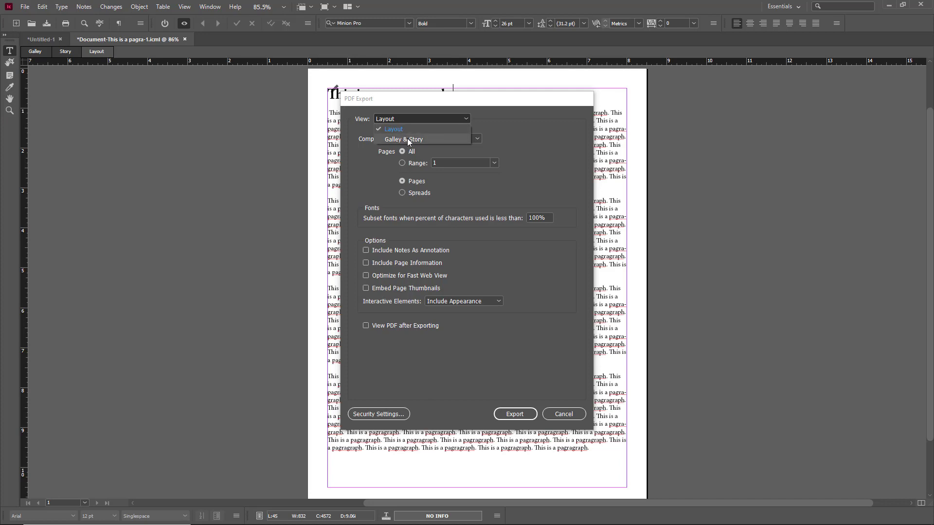
{"action": "left_click", "coordinate": [405, 129]}
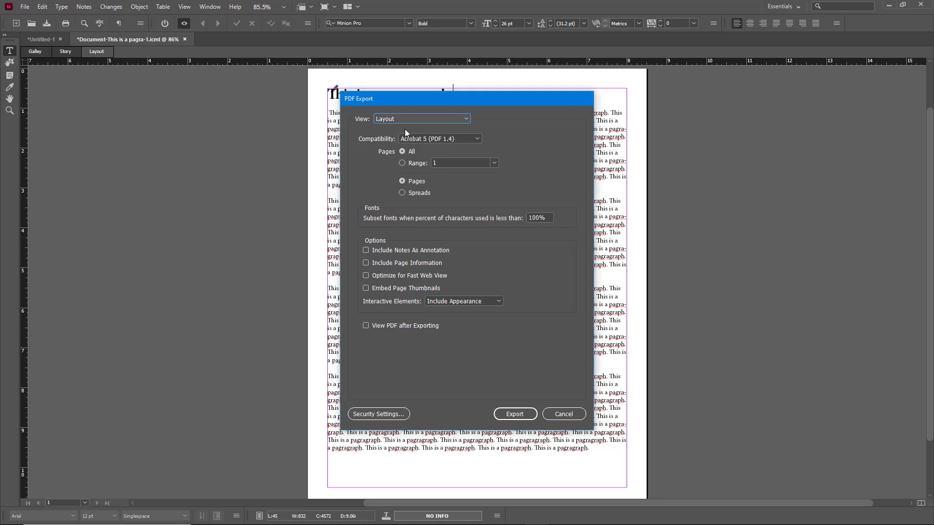
{"action": "left_click", "coordinate": [465, 140]}
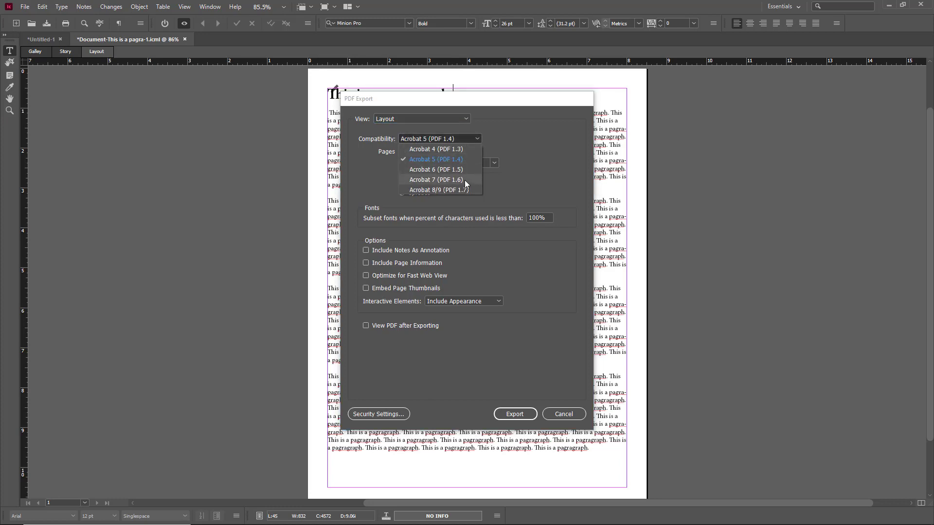
{"action": "left_click", "coordinate": [523, 155]}
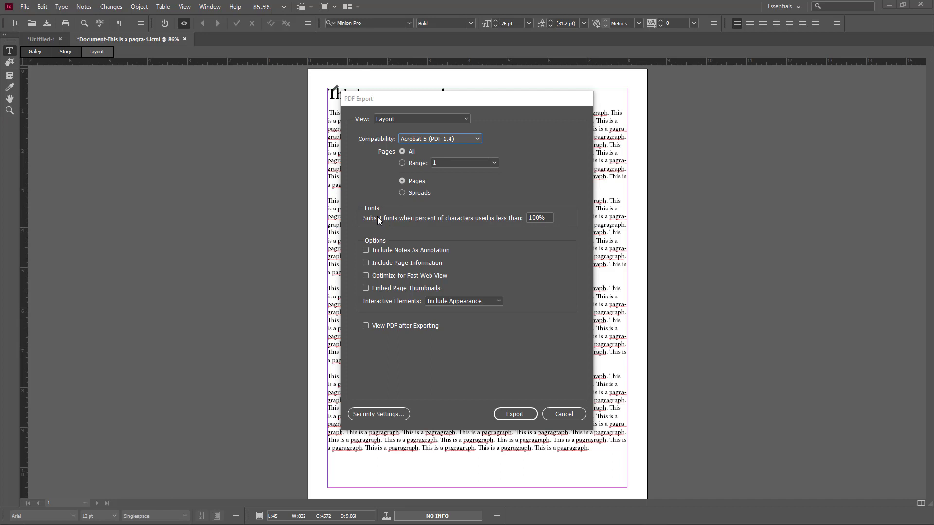
Step: Include page information in the PDF, leaving notes as annotations off
{"action": "left_click", "coordinate": [448, 254]}
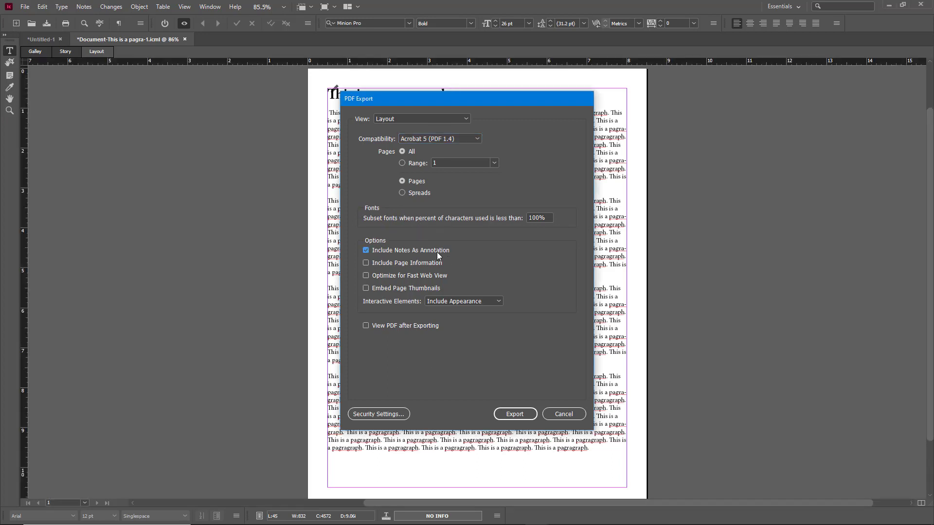
{"action": "left_click", "coordinate": [437, 252]}
{"action": "left_click", "coordinate": [428, 263]}
Step: Keep interactive elements' appearance and enable viewing the PDF after exporting
{"action": "left_click", "coordinate": [490, 302]}
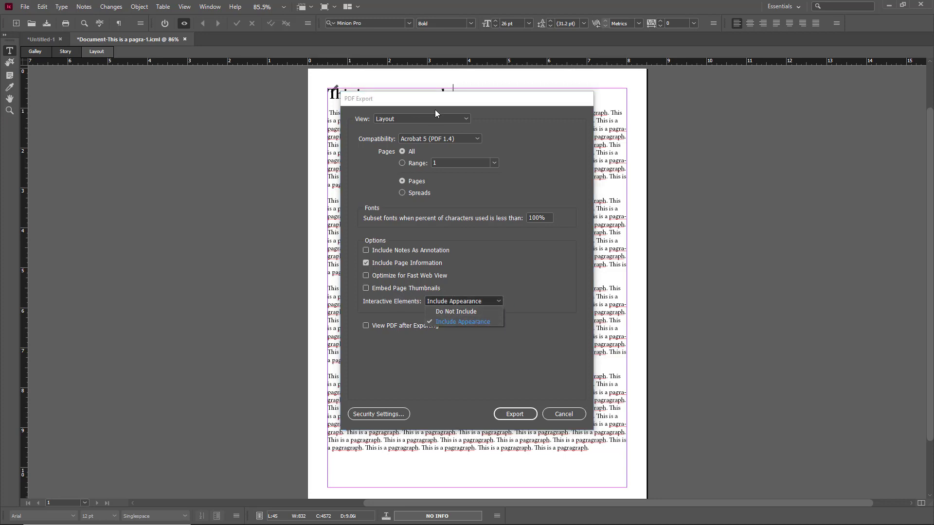
{"action": "left_click", "coordinate": [487, 322]}
{"action": "left_click_drag", "start_coordinate": [489, 99], "coordinate": [520, 99]}
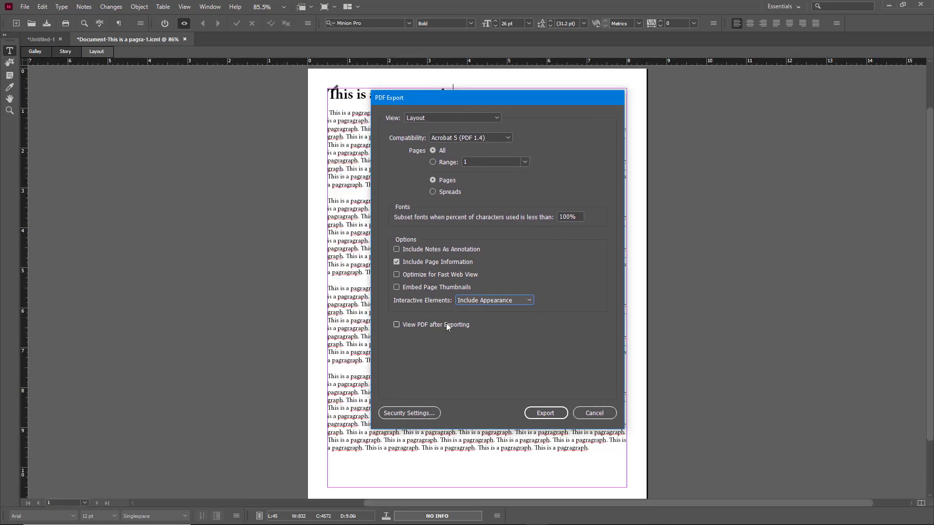
{"action": "left_click", "coordinate": [407, 325]}
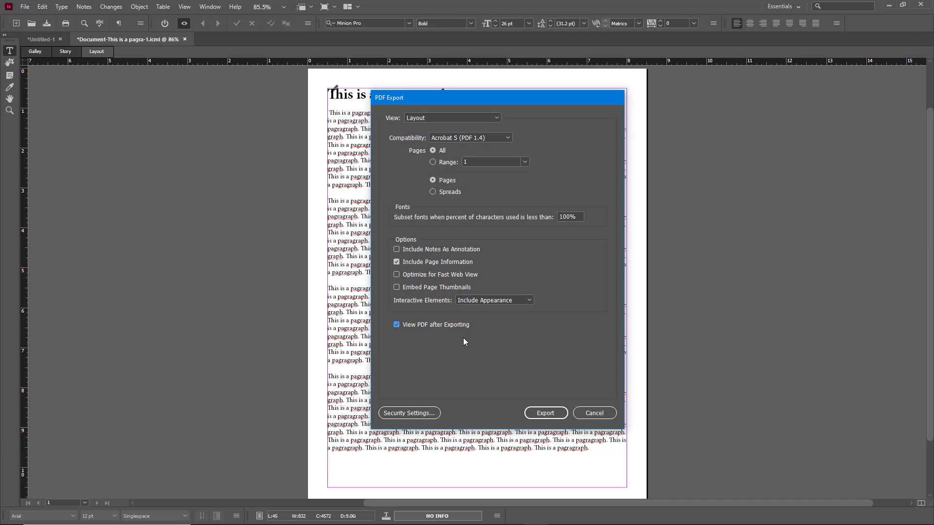
{"action": "left_click", "coordinate": [419, 414]}
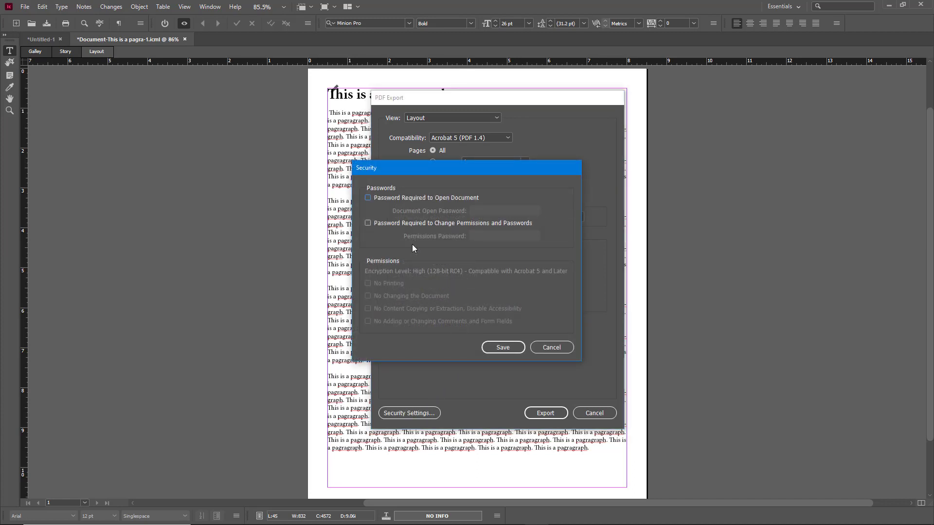
Step: Require a document open password and enter it
{"action": "left_click", "coordinate": [392, 200]}
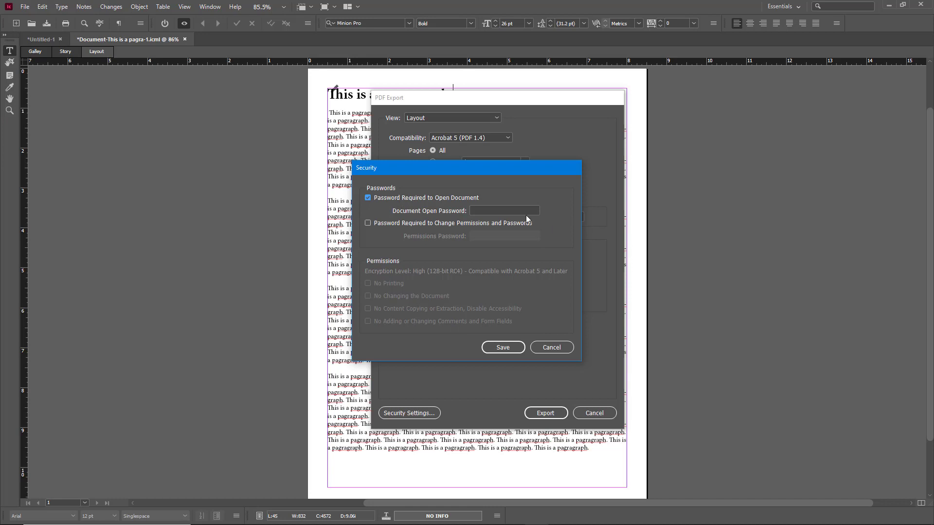
{"action": "left_click", "coordinate": [513, 212]}
{"action": "type", "text": "password"}
{"action": "key", "text": "ctrl+a"}
{"action": "key", "text": "BackSpace"}
{"action": "type", "text": "password12"}
Step: Require a permissions password, enter it, and forbid printing, changing and commenting
{"action": "left_click", "coordinate": [432, 222]}
{"action": "left_click", "coordinate": [513, 235]}
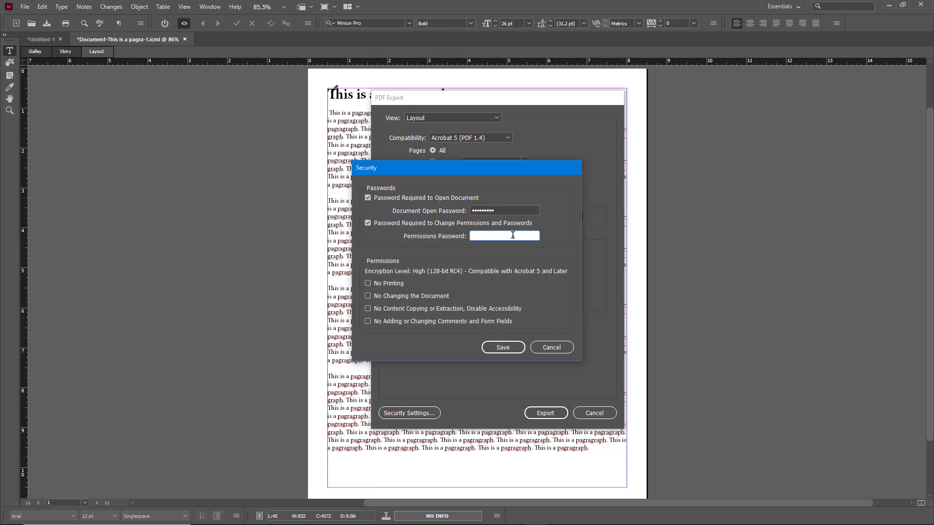
{"action": "type", "text": "password12"}
{"action": "left_click", "coordinate": [368, 284]}
{"action": "left_click", "coordinate": [368, 297]}
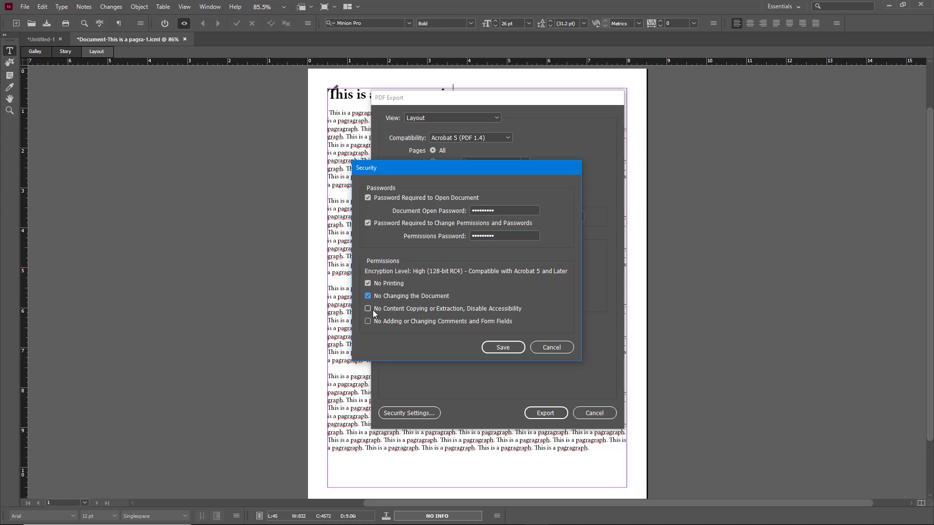
{"action": "left_click", "coordinate": [399, 324]}
Step: Enter a different permissions password after the identical-passwords warning, then confirm the open password
{"action": "left_click", "coordinate": [515, 349]}
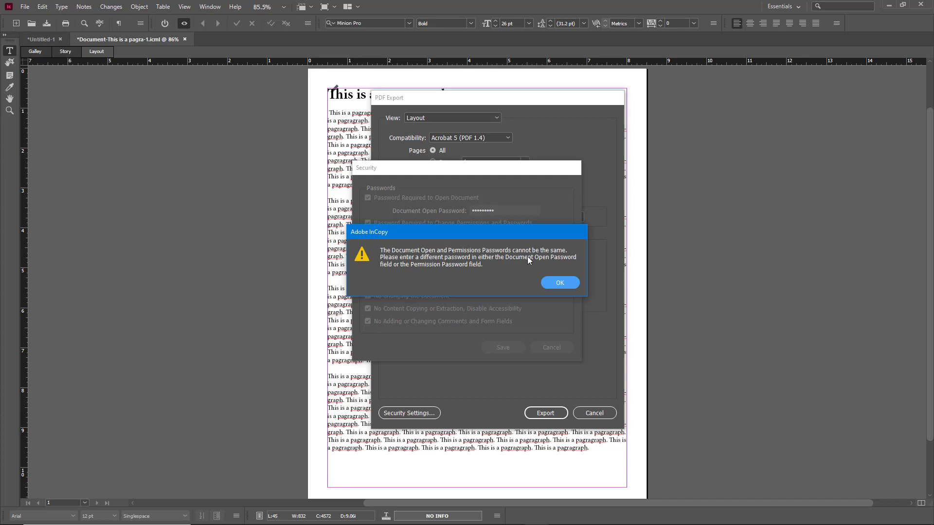
{"action": "left_click", "coordinate": [559, 283]}
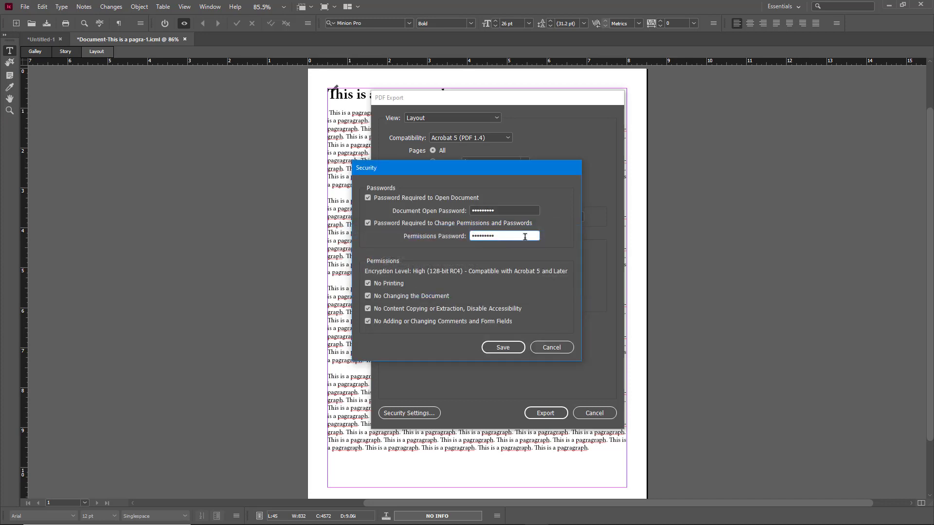
{"action": "type", "text": "12345678"}
{"action": "left_click", "coordinate": [504, 347]}
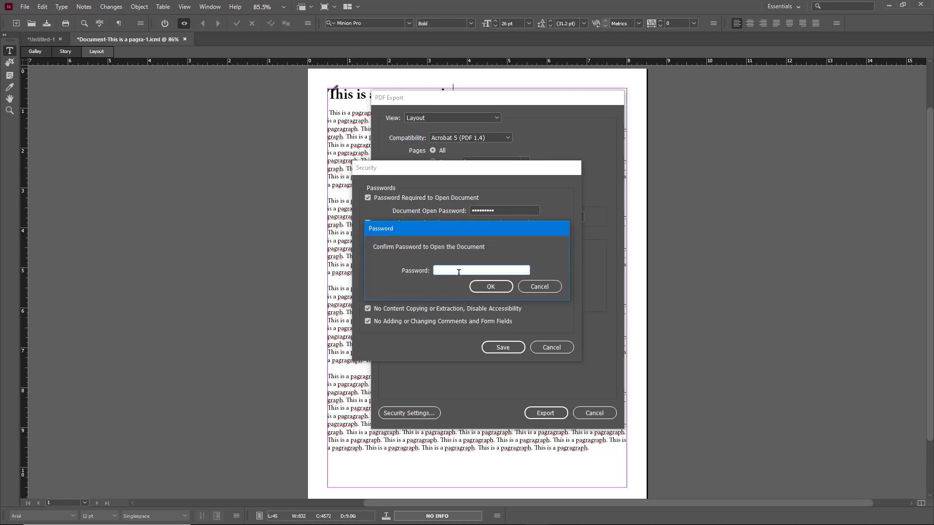
{"action": "type", "text": "•••••••••"}
{"action": "key", "text": "Return"}
Step: Confirm the permissions password, set Acrobat 8/9 (PDF 1.7) compatibility, and export the PDF
{"action": "type", "text": "••••••••••"}
{"action": "left_click", "coordinate": [480, 291]}
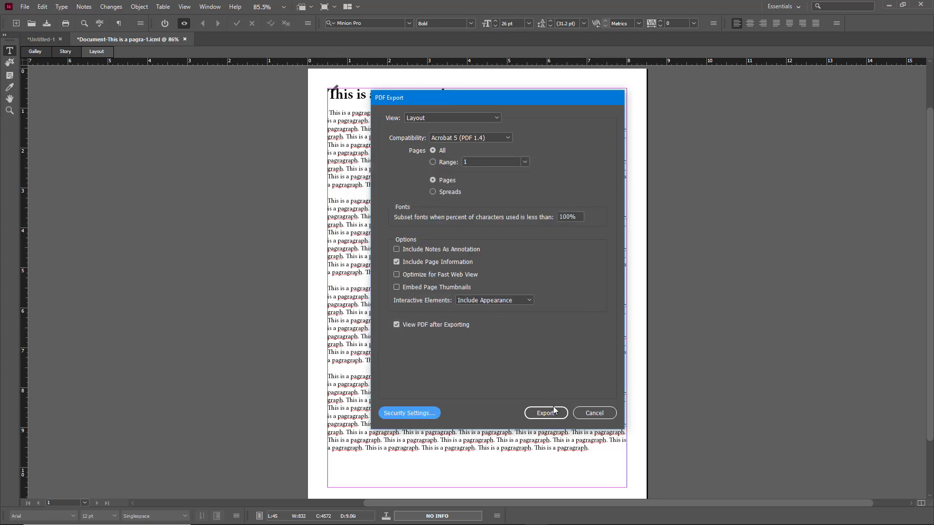
{"action": "left_click", "coordinate": [499, 138]}
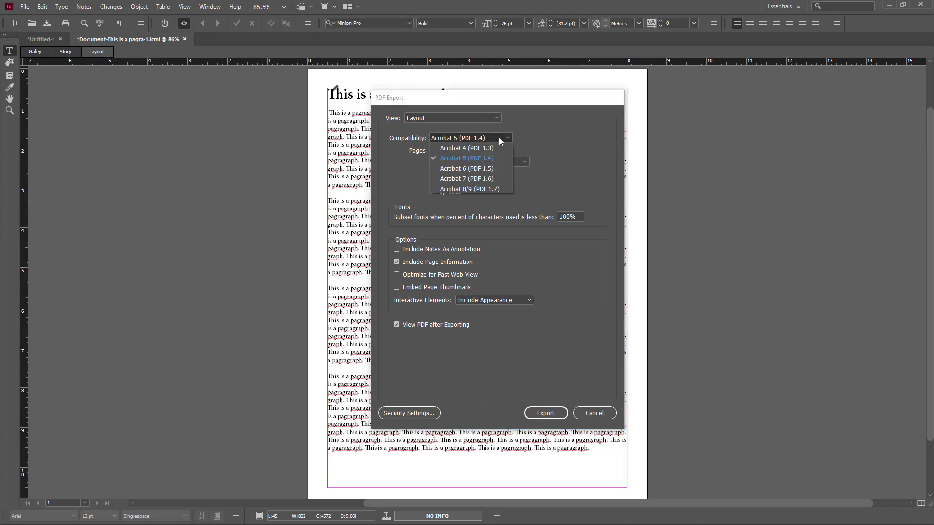
{"action": "left_click", "coordinate": [477, 190]}
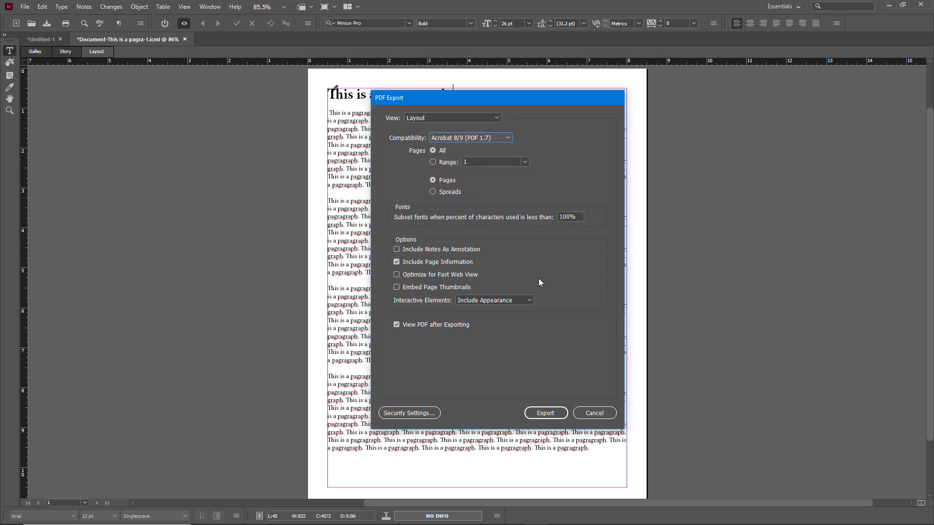
{"action": "left_click", "coordinate": [545, 413]}
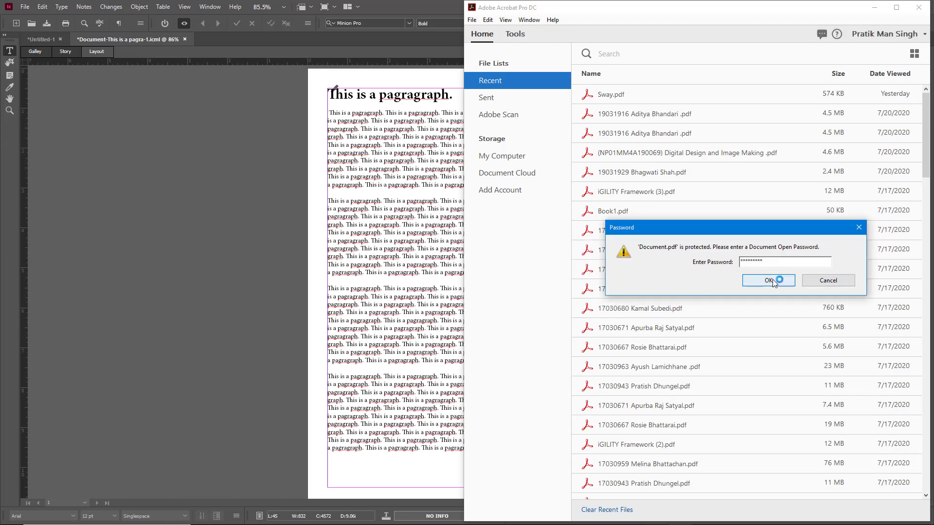
Step: Unlock Document.pdf with its open password and select lines of the first paragraph
{"action": "left_click", "coordinate": [772, 279]}
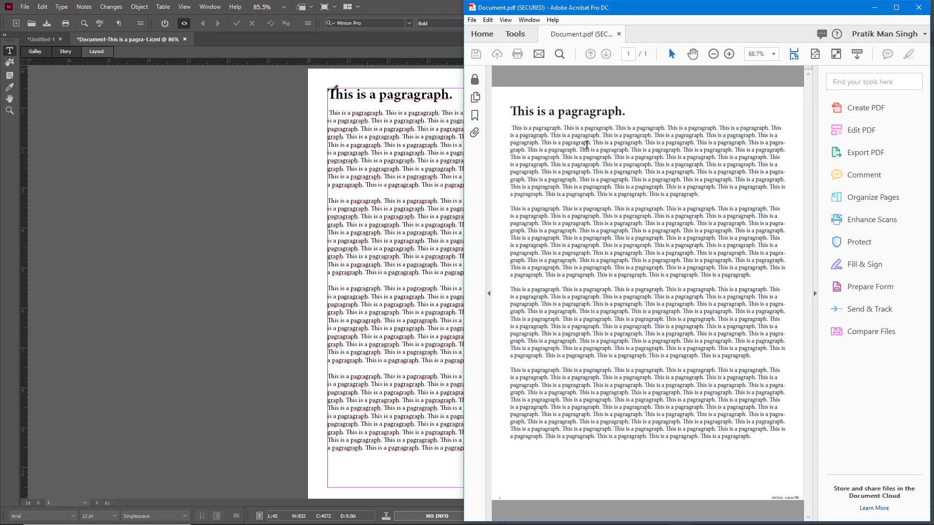
{"action": "left_click_drag", "start_coordinate": [750, 119], "coordinate": [671, 181]}
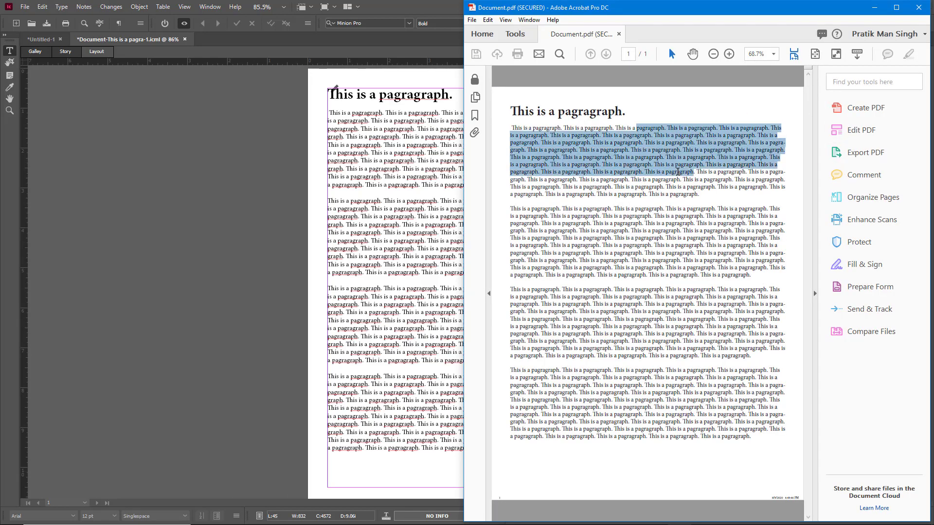
{"action": "left_click", "coordinate": [672, 181]}
{"action": "left_click_drag", "start_coordinate": [603, 135], "coordinate": [716, 190]}
Step: Unlock Edit PDF with the permissions password after one wrong try, select text, and close Acrobat
{"action": "left_click", "coordinate": [862, 130]}
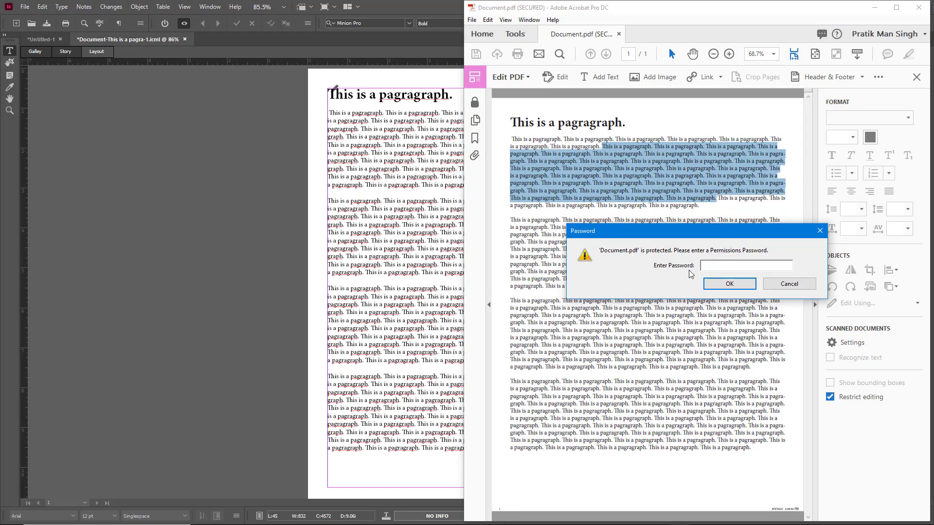
{"action": "left_click", "coordinate": [699, 267]}
{"action": "type", "text": "12345"}
{"action": "left_click", "coordinate": [730, 283]}
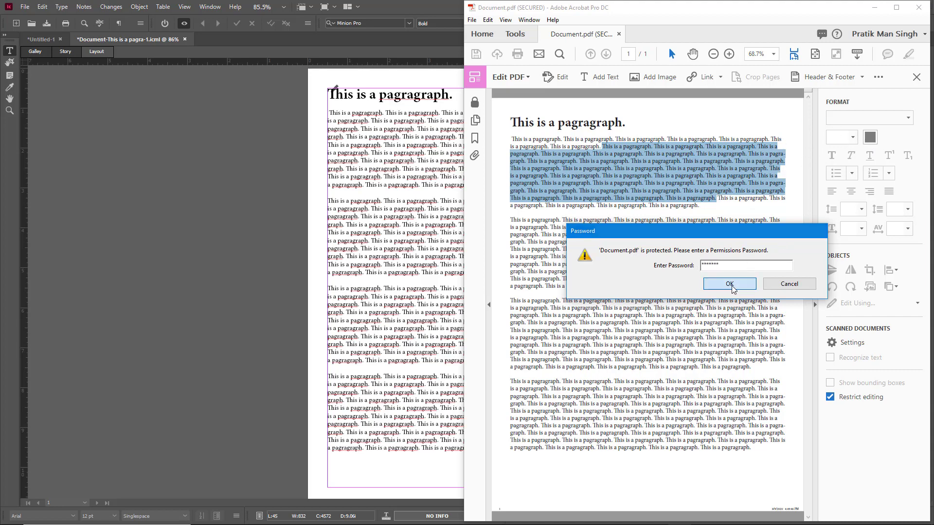
{"action": "left_click", "coordinate": [793, 288]}
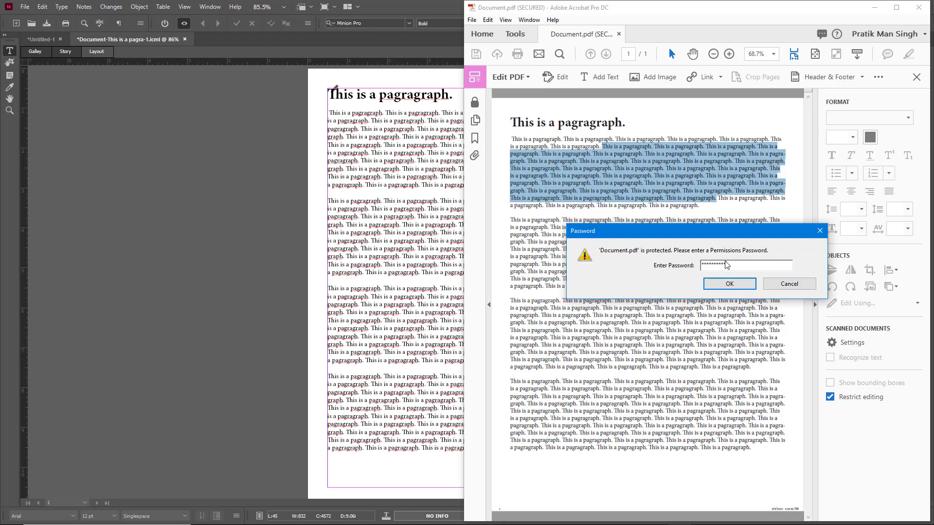
{"action": "key", "text": "Return"}
{"action": "left_click_drag", "start_coordinate": [637, 161], "coordinate": [701, 222]}
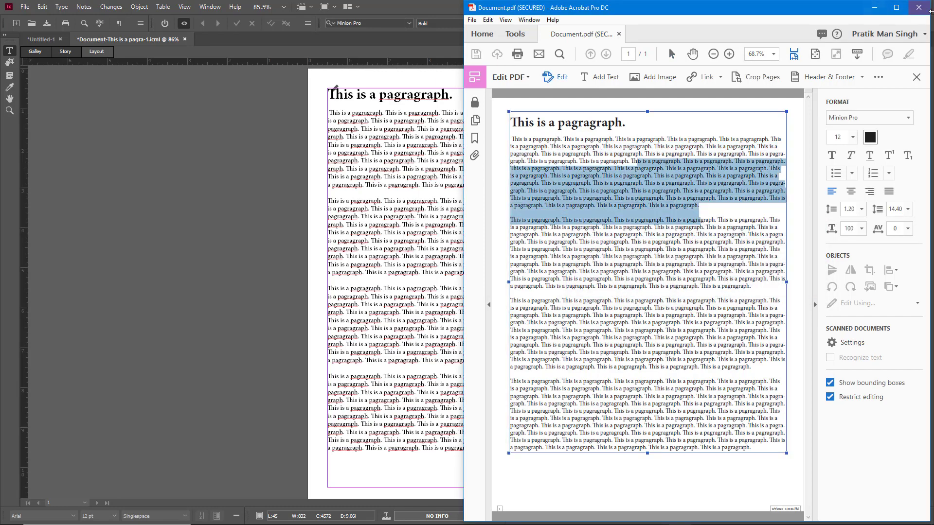
{"action": "left_click", "coordinate": [919, 7]}
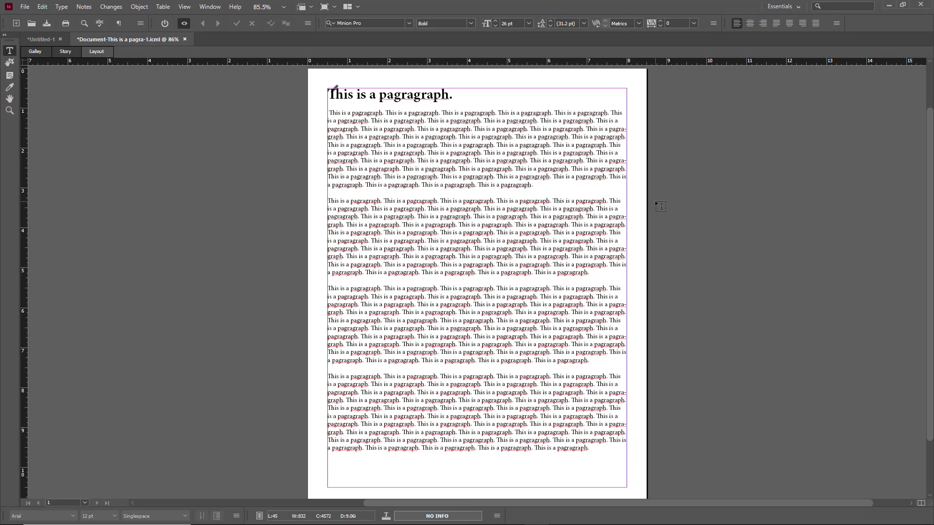
Step: Export again to the Desktop as Document2.pdf by adding 2 to the existing name
{"action": "left_click", "coordinate": [25, 7]}
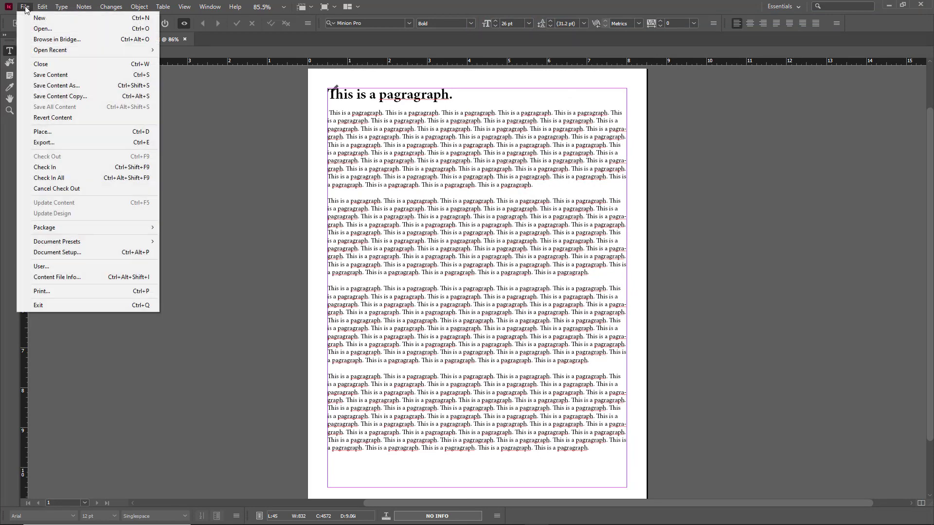
{"action": "mouse_move", "coordinate": [36, 10]}
{"action": "left_click", "coordinate": [88, 143]}
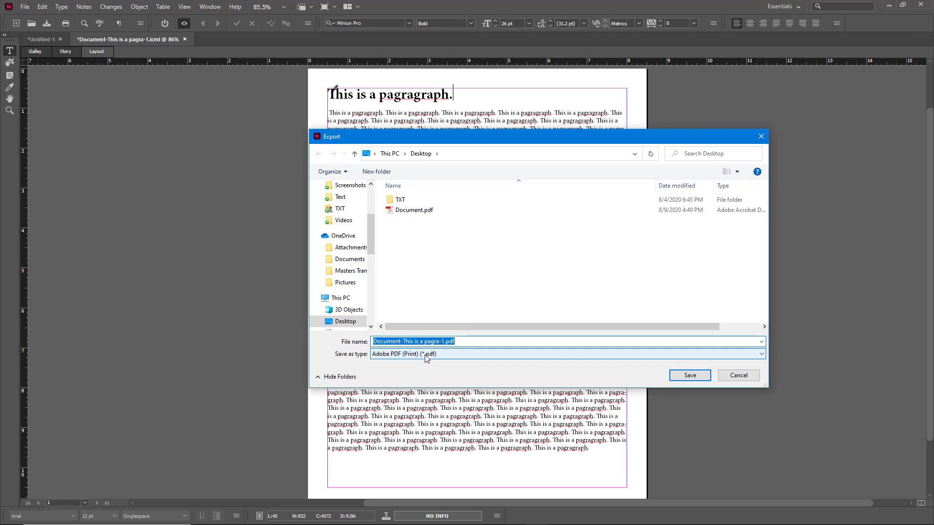
{"action": "left_click", "coordinate": [421, 213]}
{"action": "left_click", "coordinate": [430, 345]}
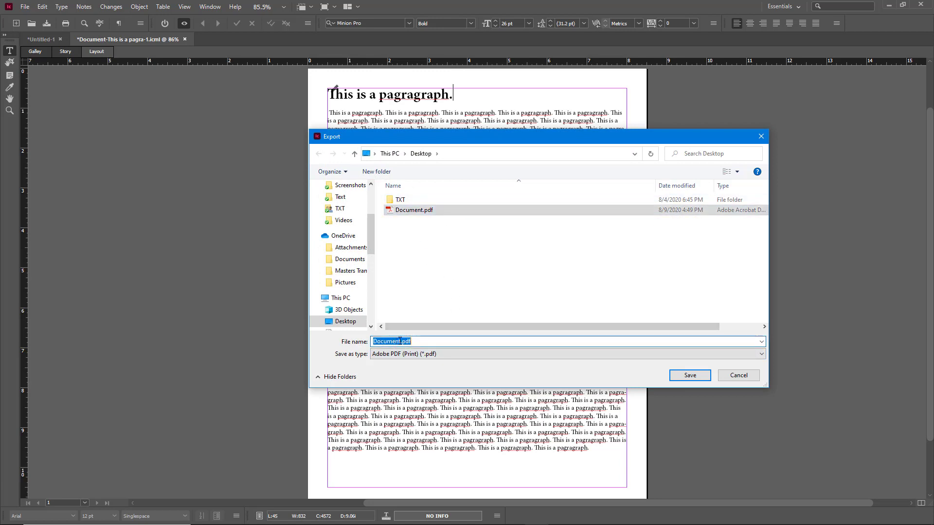
{"action": "key", "text": "Right"}
{"action": "type", "text": "2"}
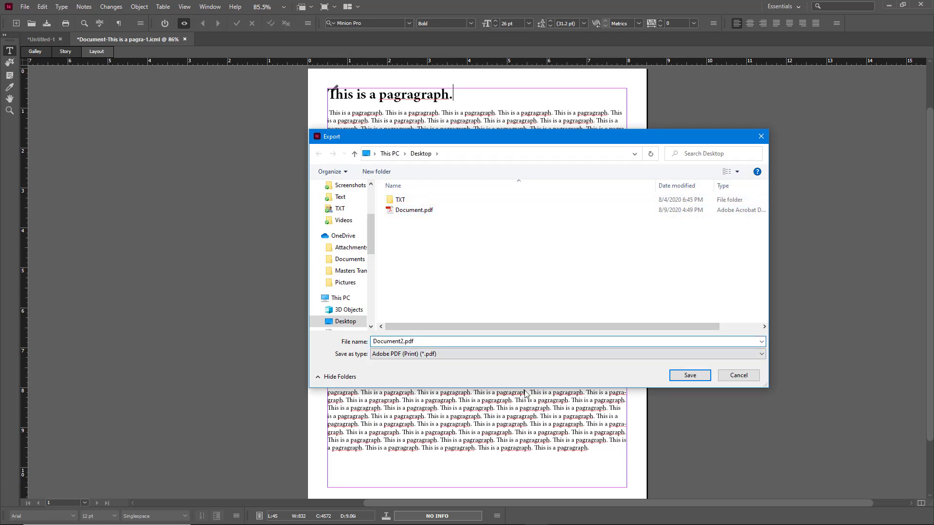
{"action": "left_click", "coordinate": [679, 381]}
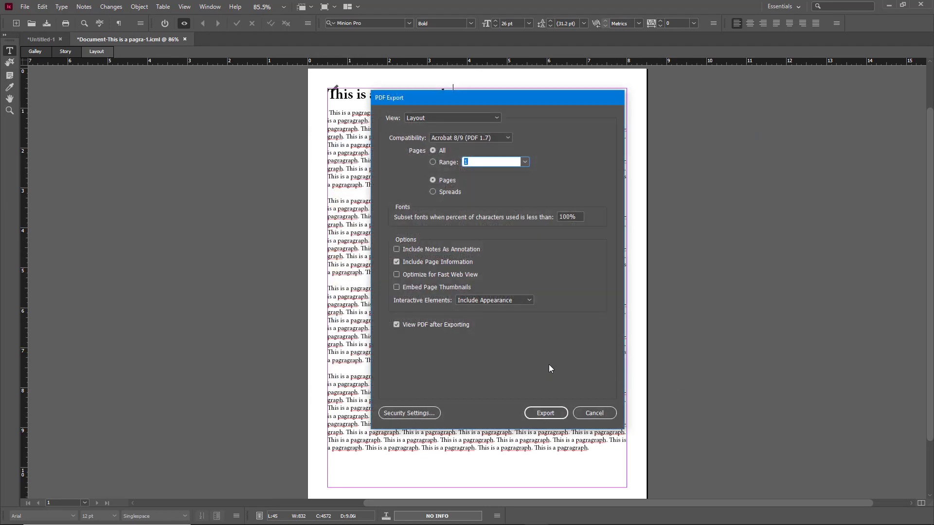
Step: Set Galley & Story view, Acrobat 8/9 (PDF 1.7) compatibility and Arial Rounded MT Bold font
{"action": "left_click", "coordinate": [464, 119]}
{"action": "left_click", "coordinate": [451, 138]}
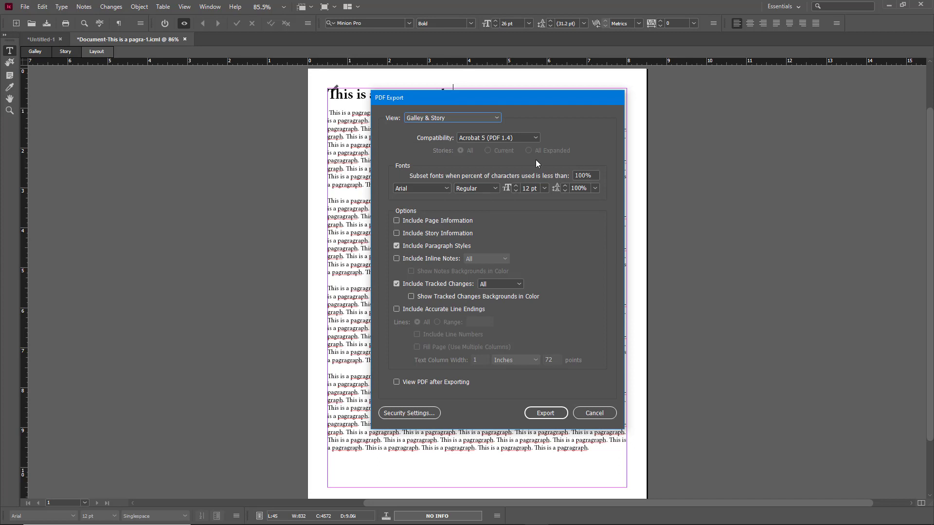
{"action": "left_click", "coordinate": [536, 138]}
{"action": "left_click", "coordinate": [521, 189]}
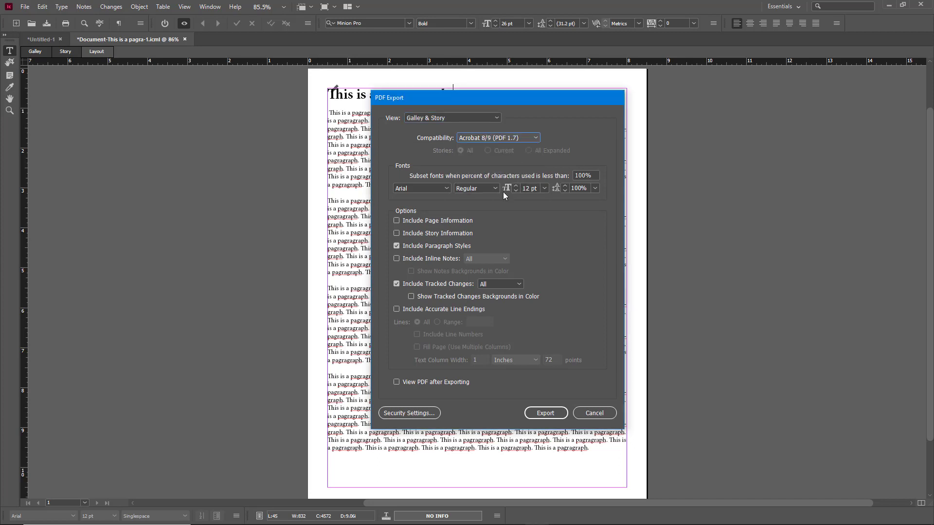
{"action": "left_click", "coordinate": [448, 189]}
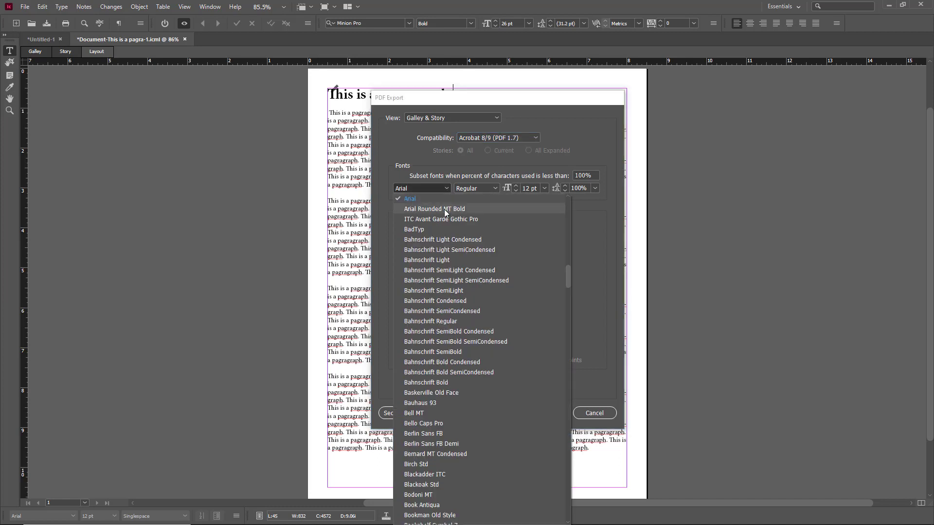
{"action": "left_click", "coordinate": [444, 209]}
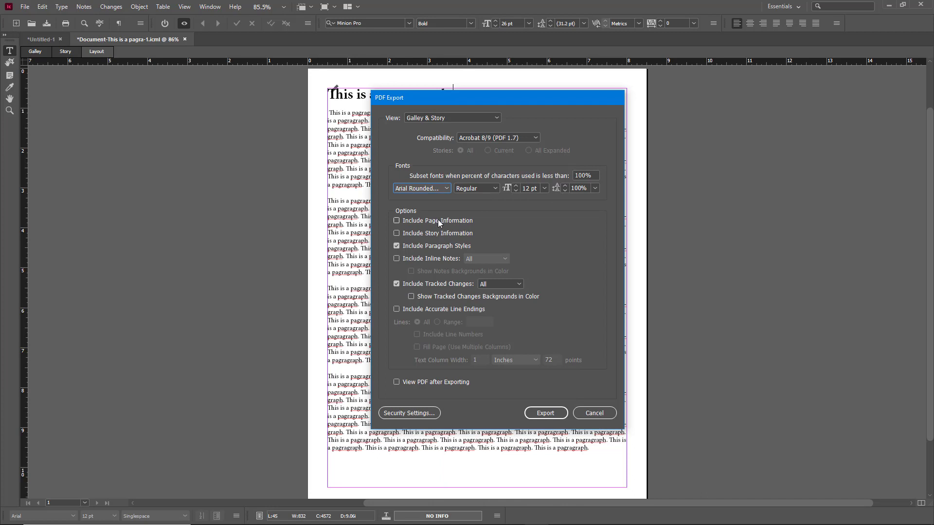
Step: Include page and story information, keep tracked changes, and view the PDF after exporting
{"action": "left_click", "coordinate": [436, 220]}
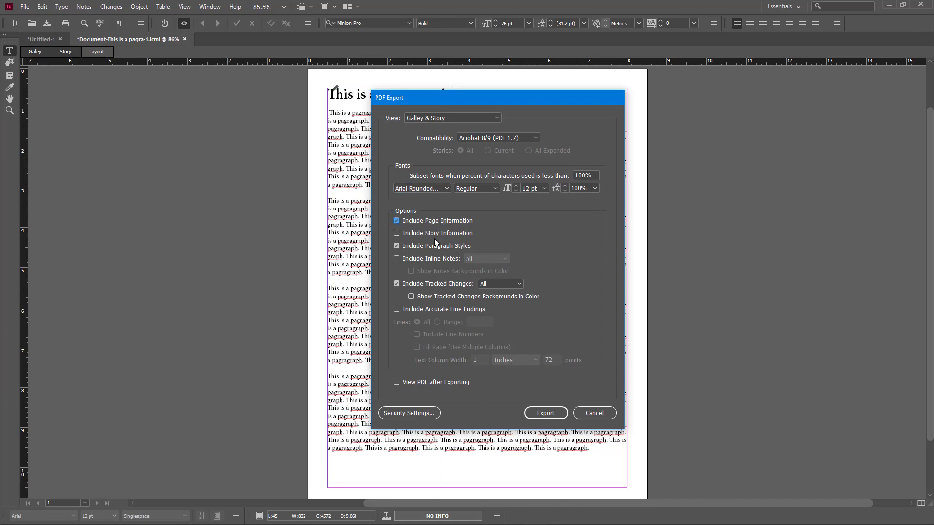
{"action": "left_click", "coordinate": [436, 236]}
{"action": "left_click", "coordinate": [454, 262]}
{"action": "left_click", "coordinate": [452, 261]}
{"action": "left_click", "coordinate": [470, 289]}
{"action": "left_click", "coordinate": [470, 289]}
{"action": "left_click", "coordinate": [409, 413]}
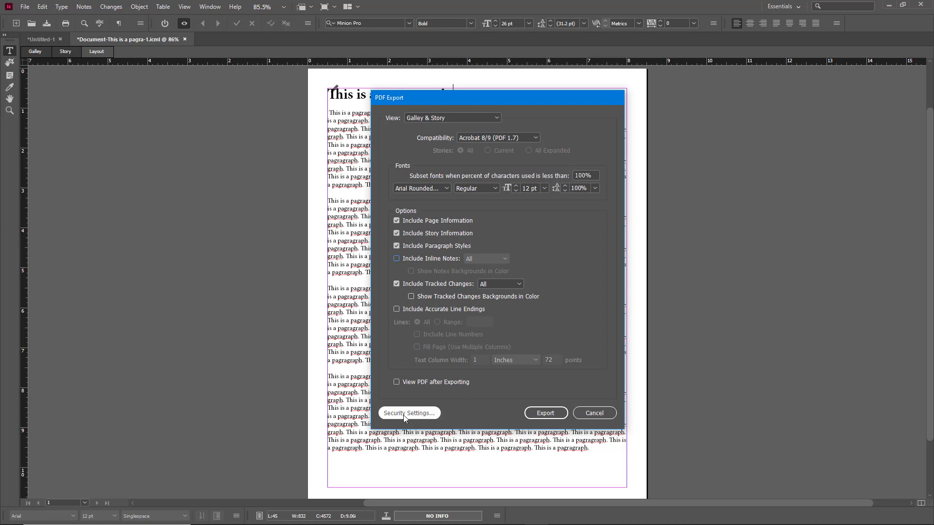
{"action": "left_click", "coordinate": [556, 346]}
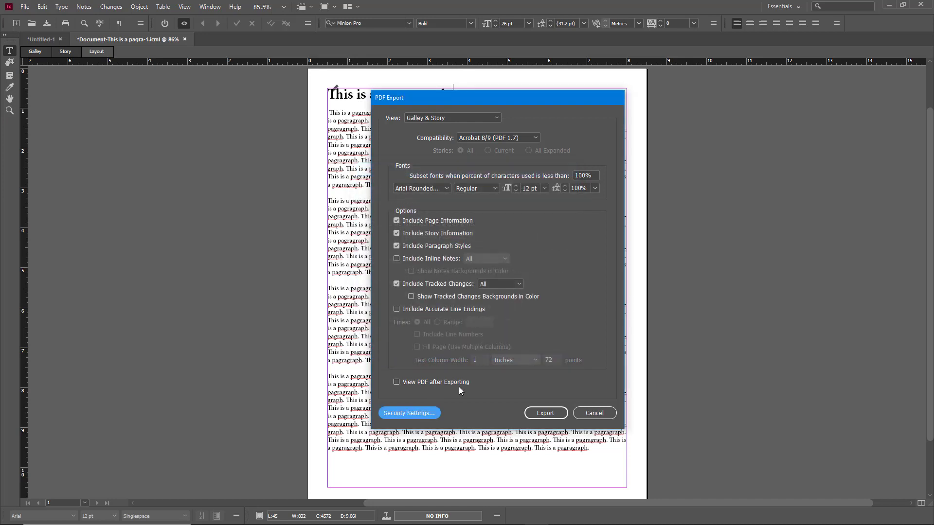
{"action": "left_click", "coordinate": [423, 384]}
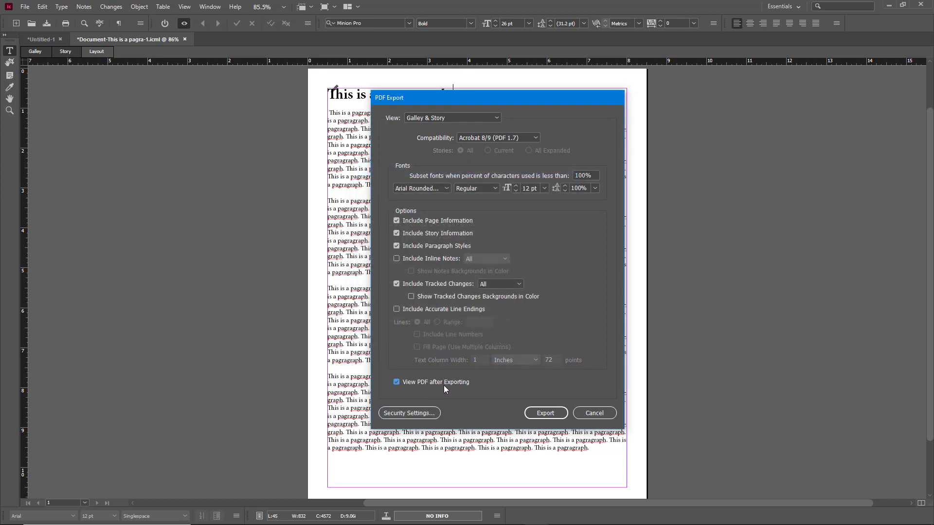
Step: Export the Galley & Story view as Document2.pdf and open it in Acrobat Pro DC
{"action": "left_click", "coordinate": [546, 416]}
{"action": "scroll", "coordinate": [579, 126], "scroll_direction": "down", "scroll_amount": 1}
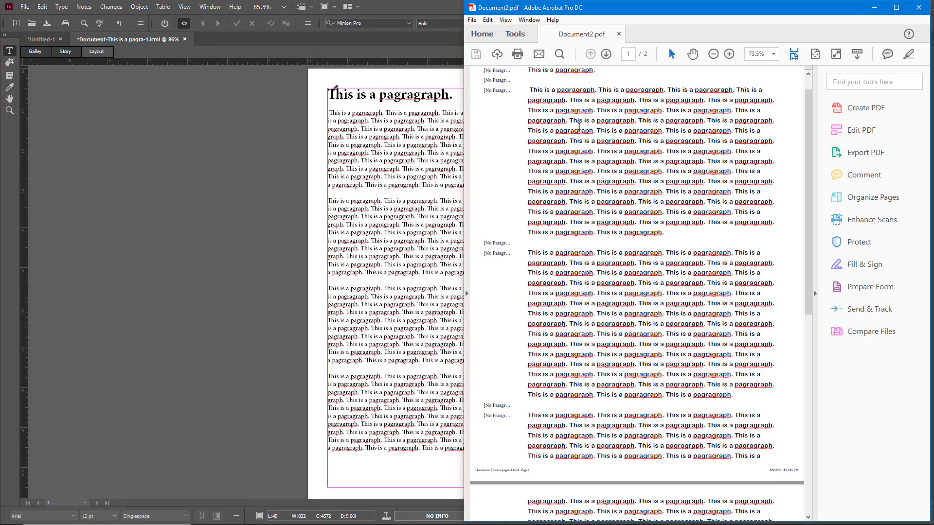
{"action": "scroll", "coordinate": [579, 126], "scroll_direction": "up", "scroll_amount": 1}
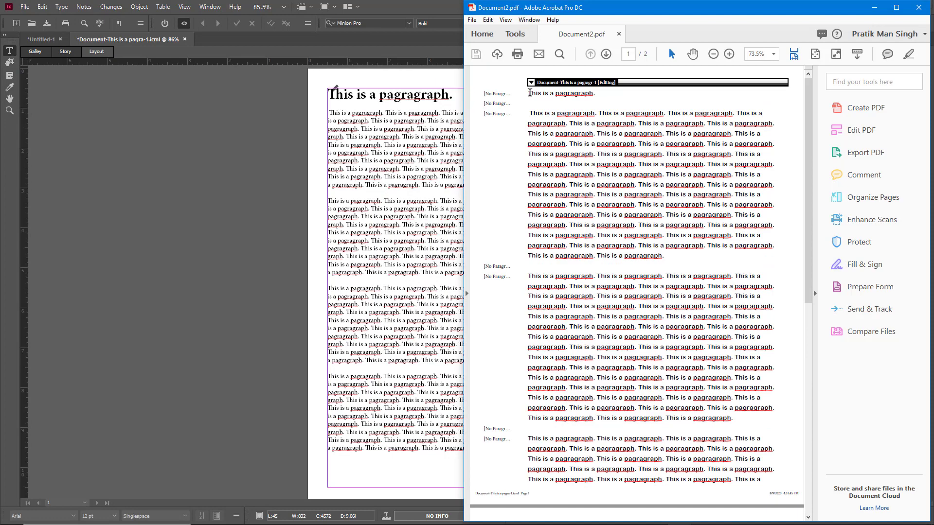
Step: Review Document2.pdf's galley text with paragraph labels, then close it to return to InCopy
{"action": "left_click_drag", "start_coordinate": [492, 92], "coordinate": [647, 224]}
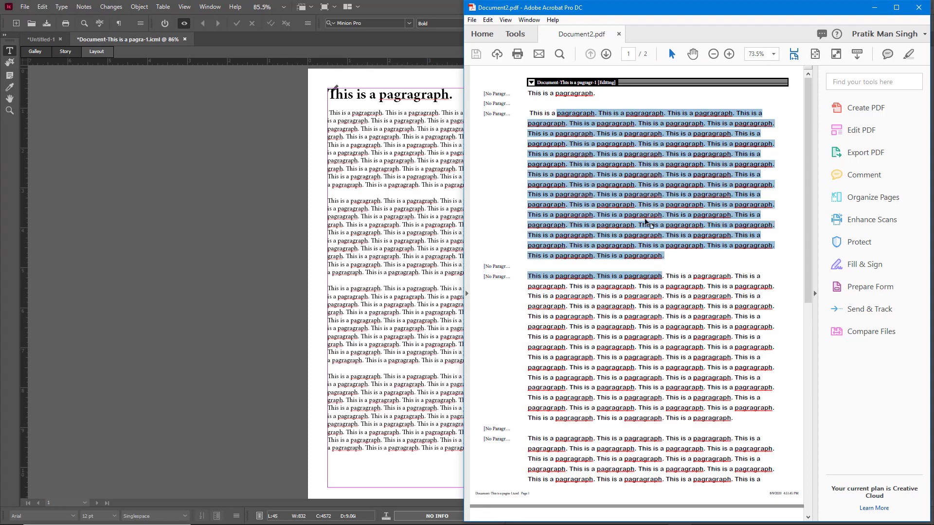
{"action": "left_click", "coordinate": [652, 209]}
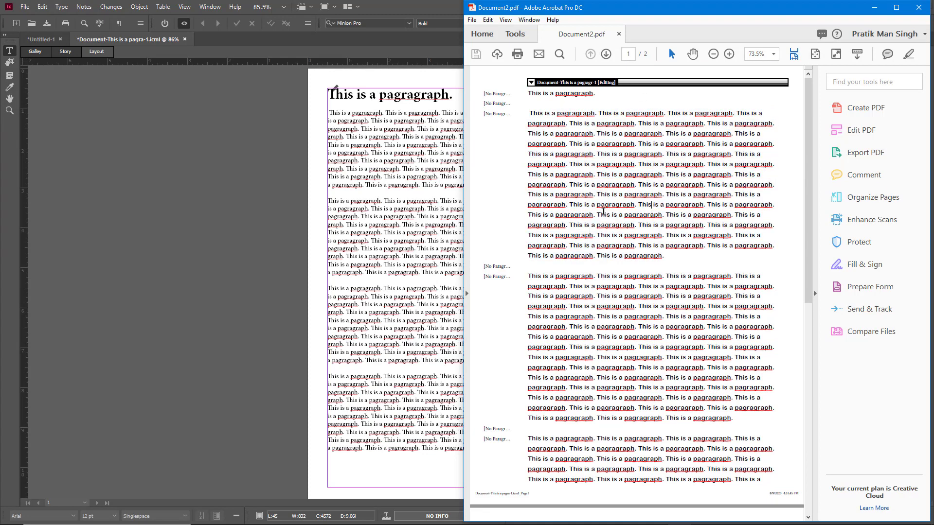
{"action": "scroll", "coordinate": [660, 144], "scroll_direction": "down", "scroll_amount": 10}
{"action": "scroll", "coordinate": [660, 145], "scroll_direction": "up", "scroll_amount": 12}
{"action": "left_click", "coordinate": [917, 7]}
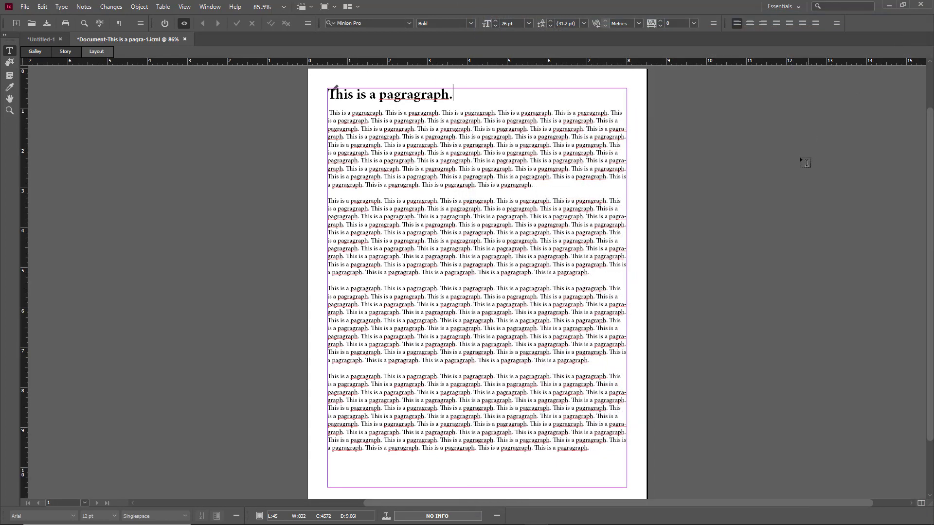